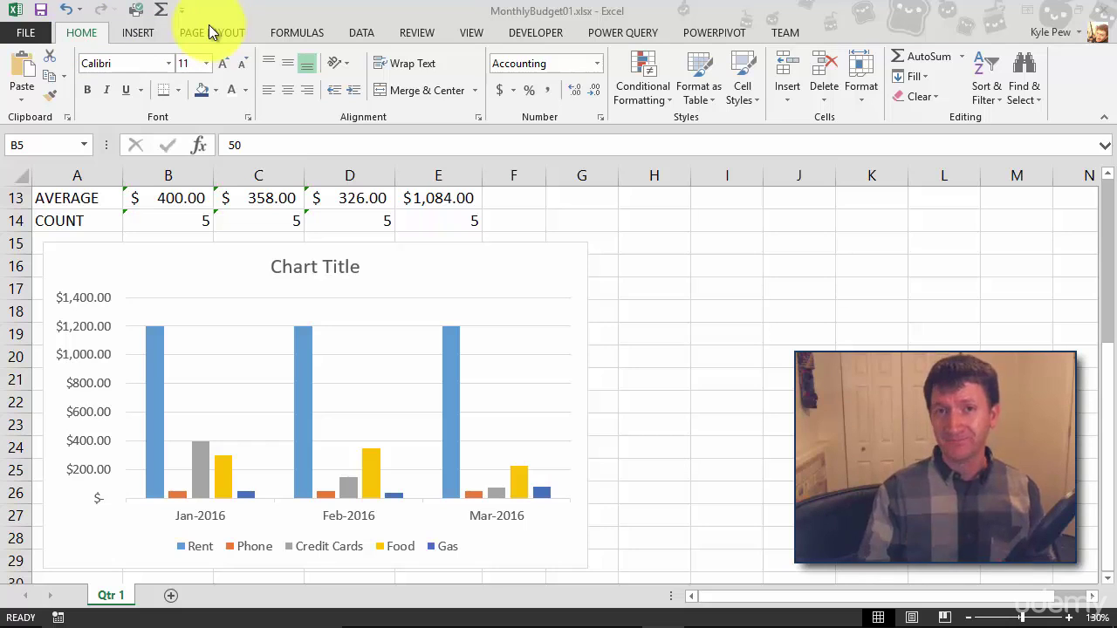
- Replace the chart's placeholder title with the text 'Monthly Budget'
double_click(552, 252)
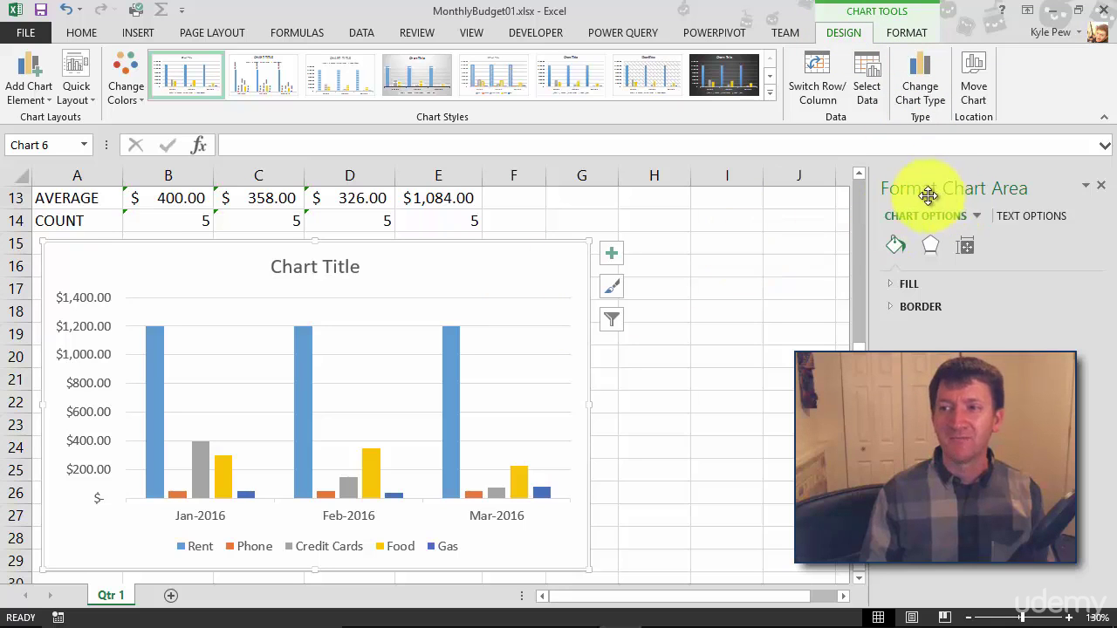
left_click(1101, 186)
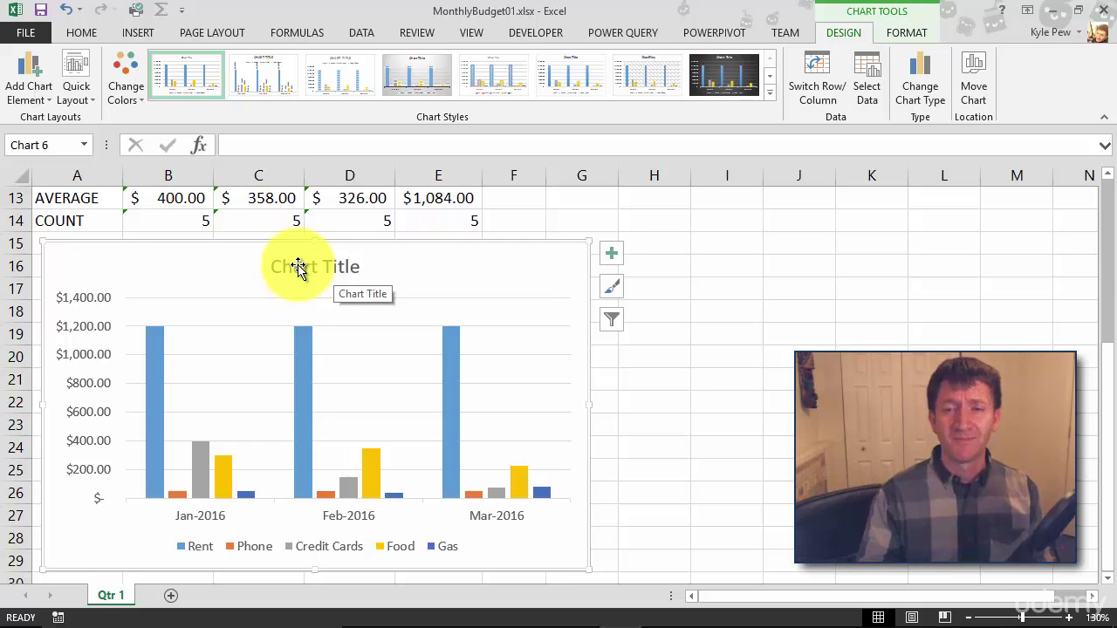
left_click(295, 268)
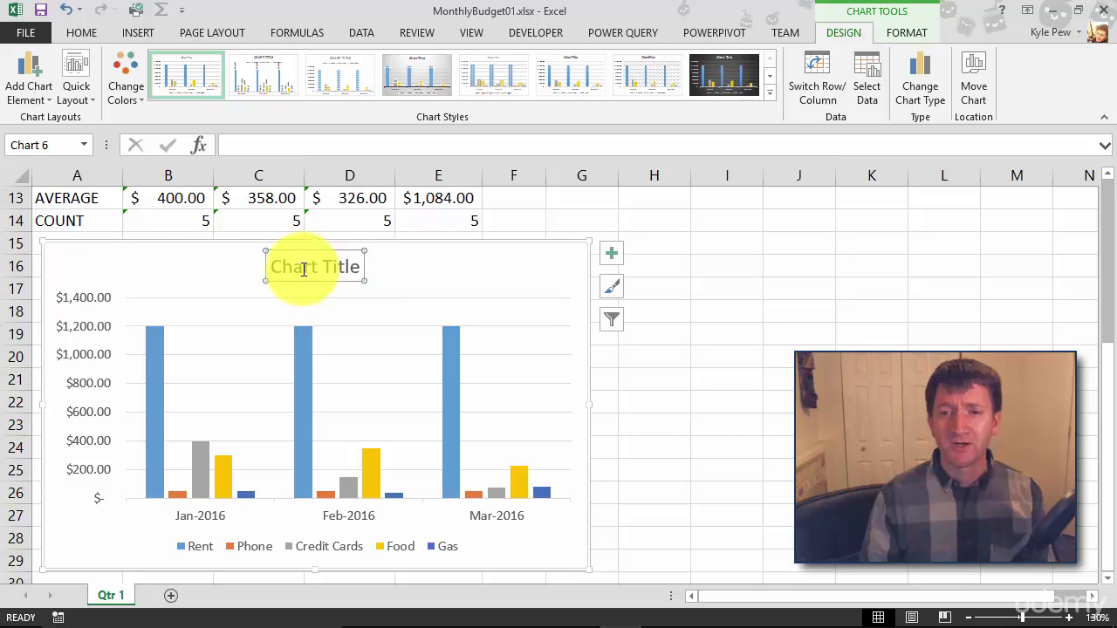
left_click_drag(272, 267, 361, 266)
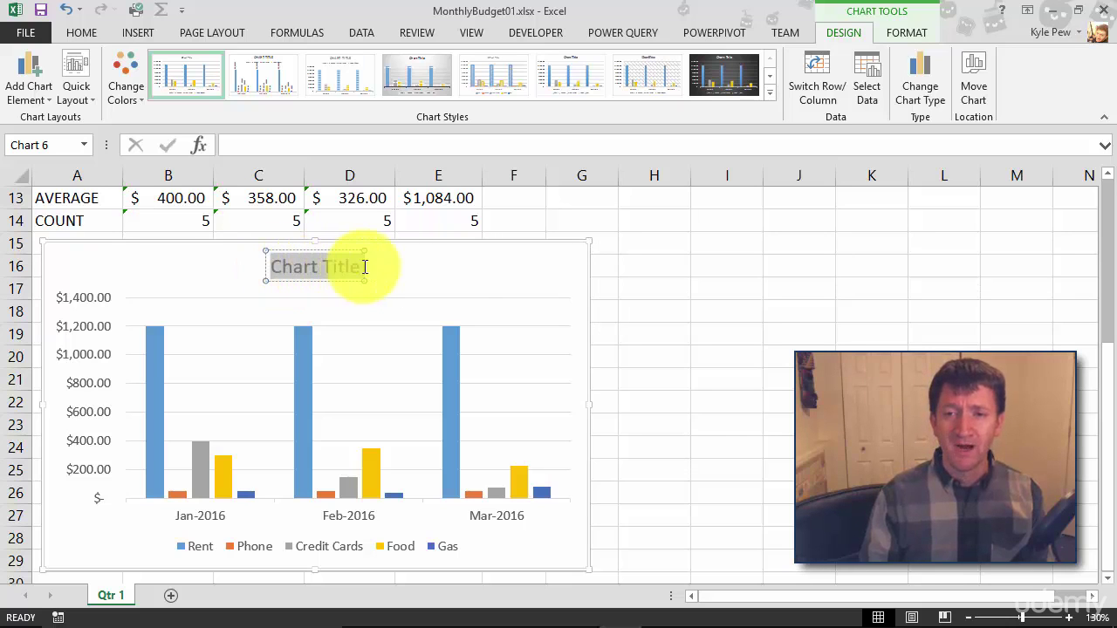
type("Mon")
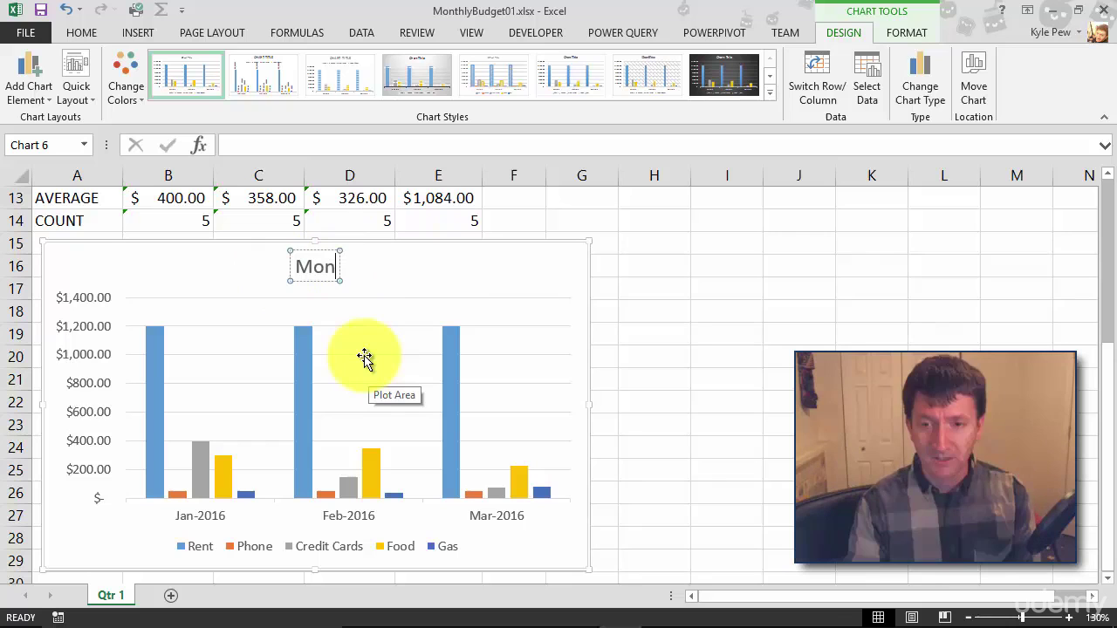
type("thly B")
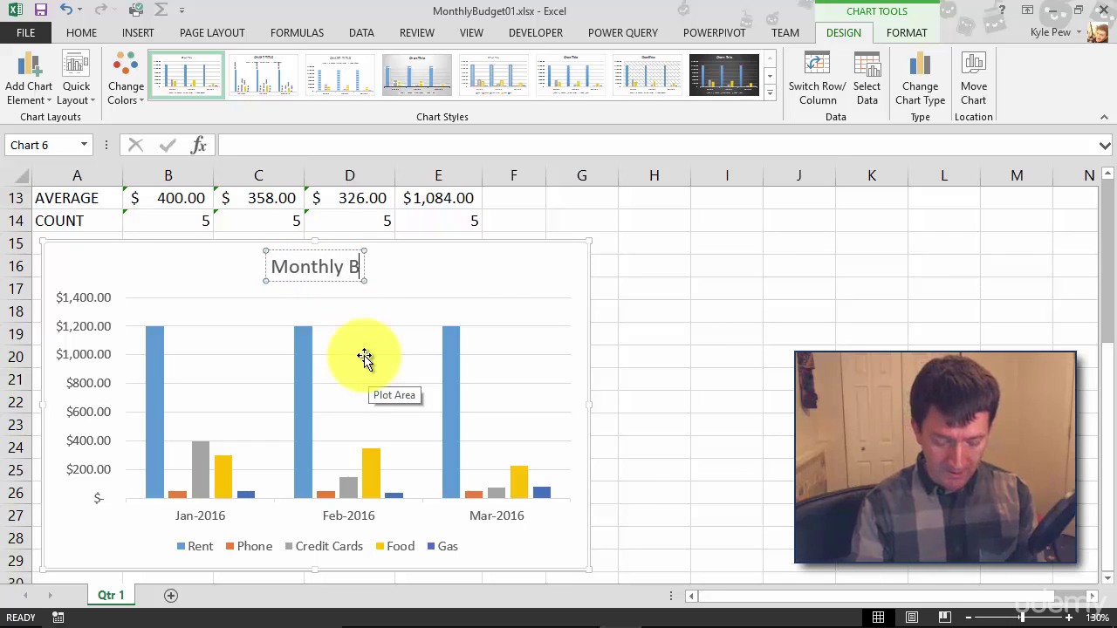
type("udget")
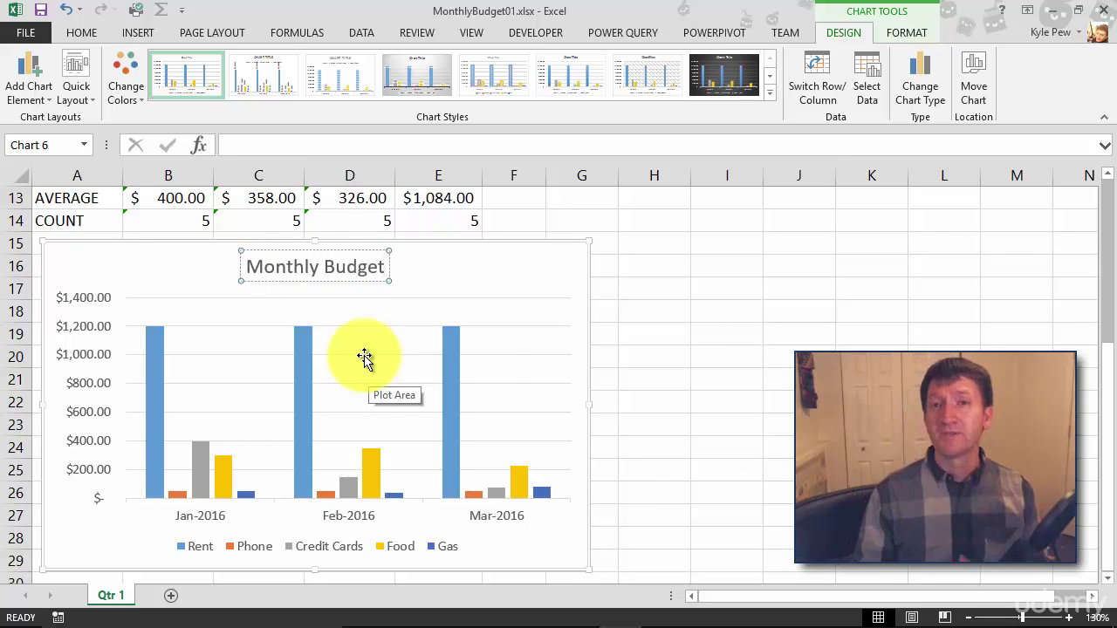
left_click(458, 279)
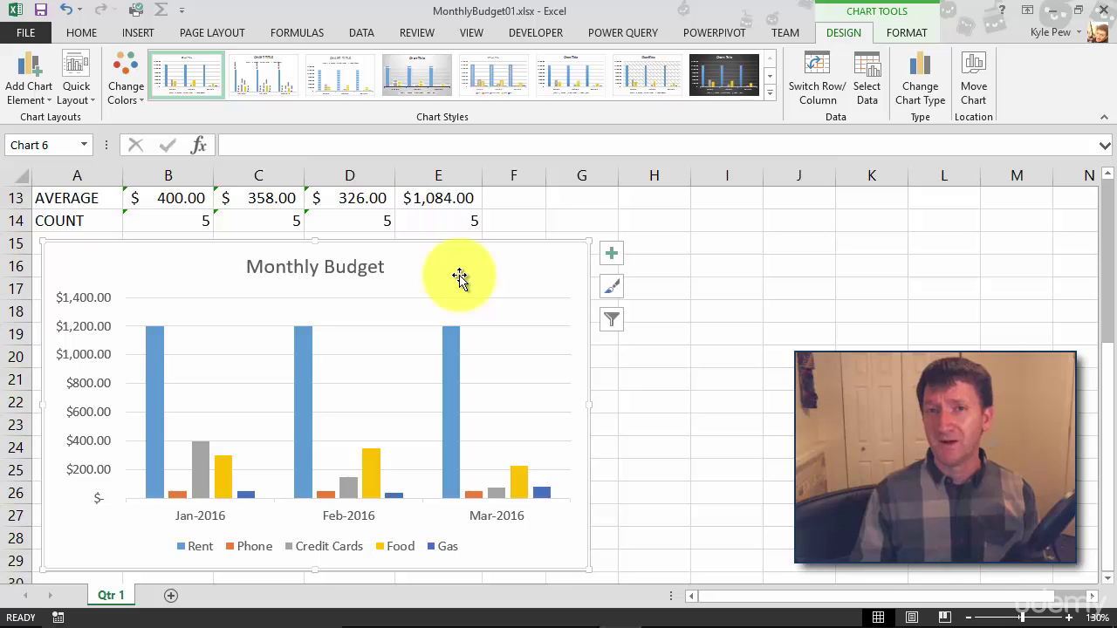
left_click(339, 267)
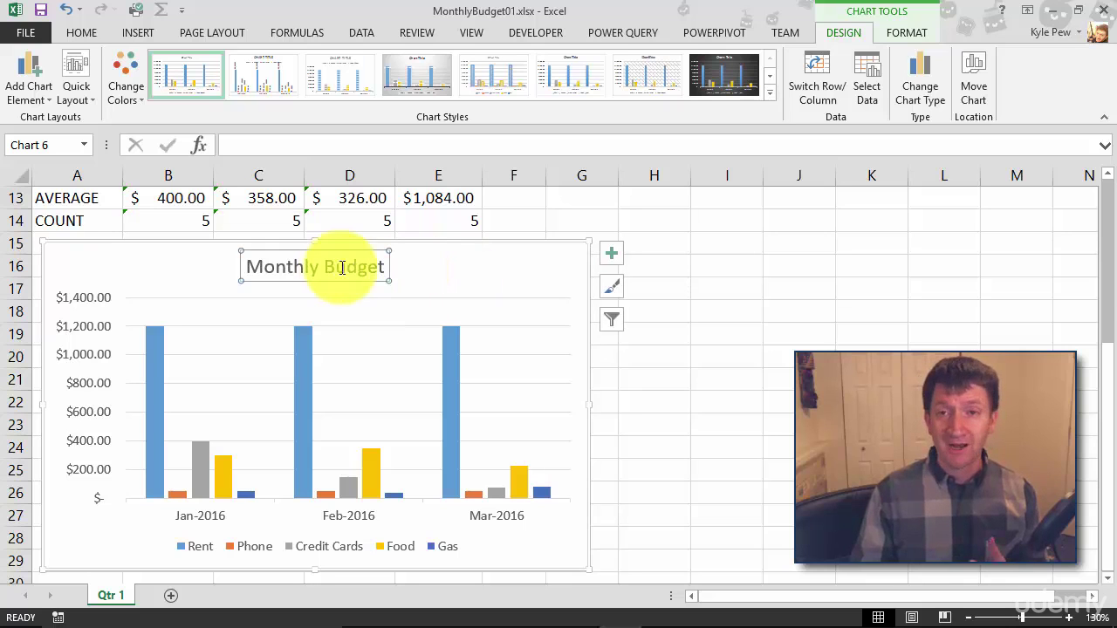
left_click(445, 278)
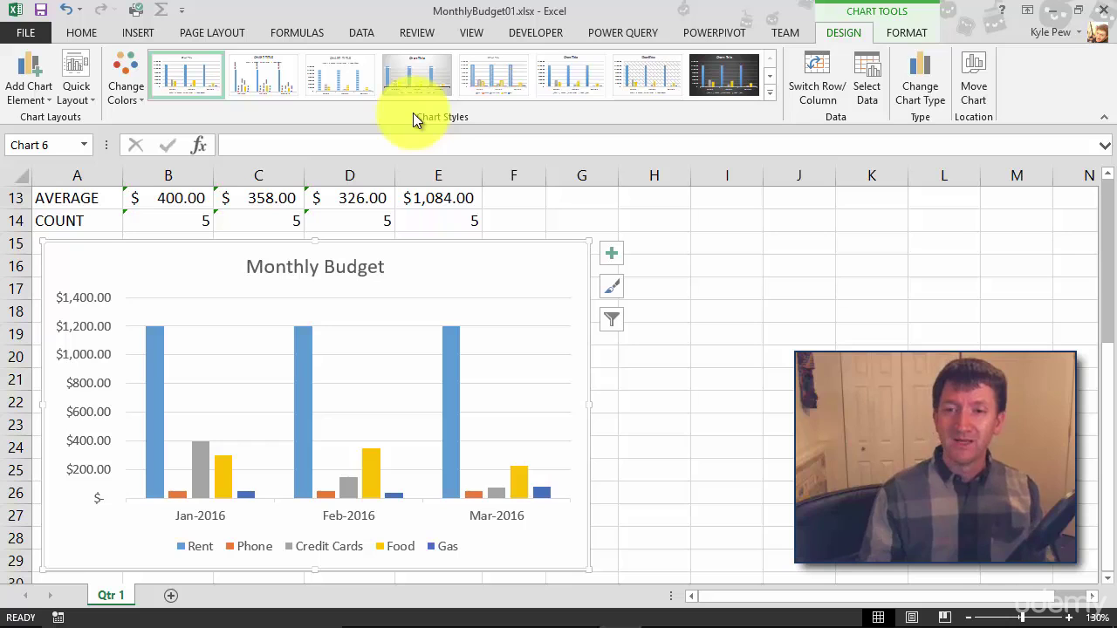
- Set the chart title position to Above Chart in Chart Elements
left_click(614, 258)
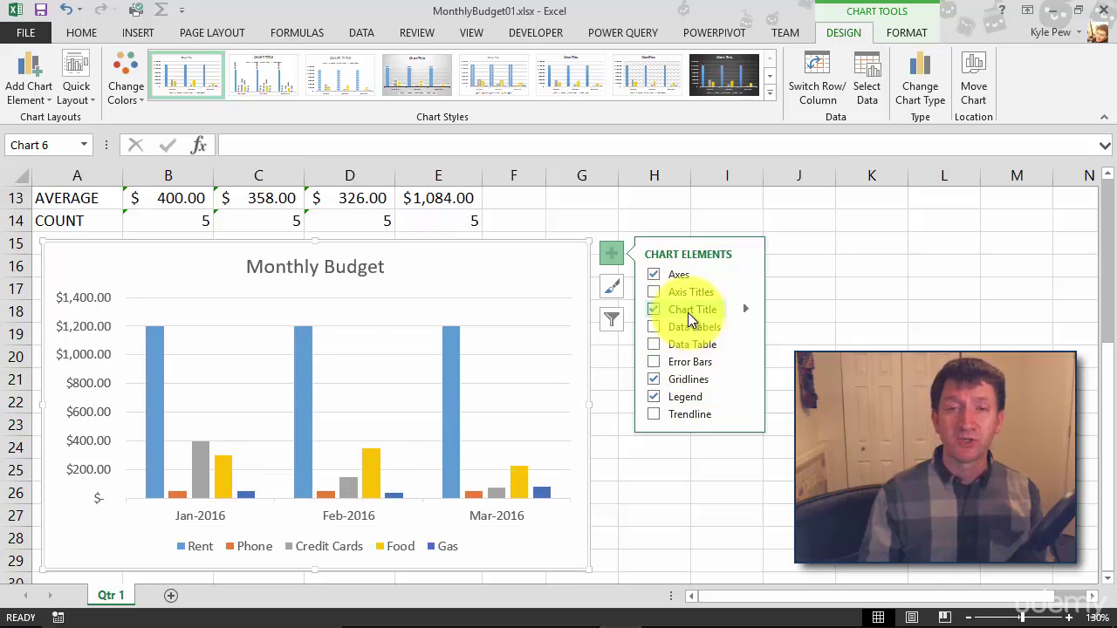
left_click(746, 308)
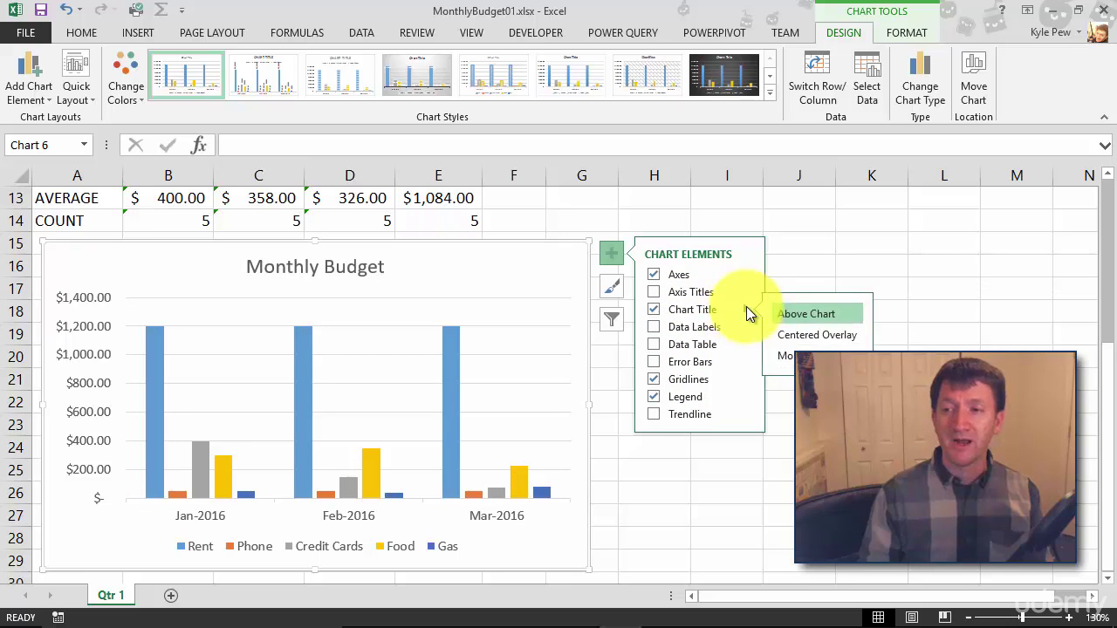
left_click(805, 314)
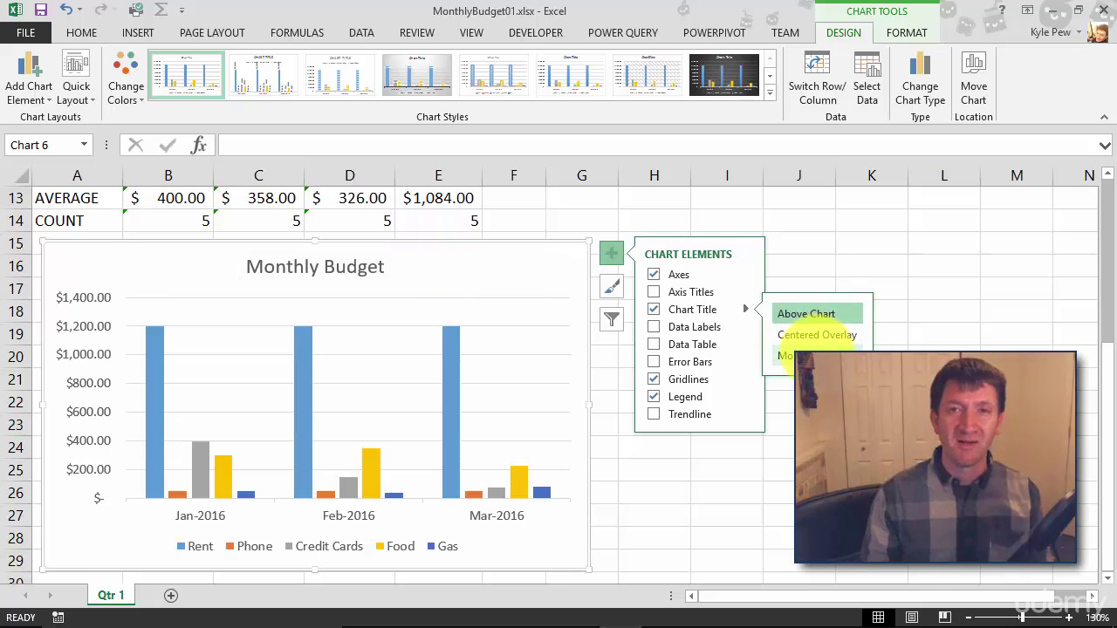
left_click(813, 321)
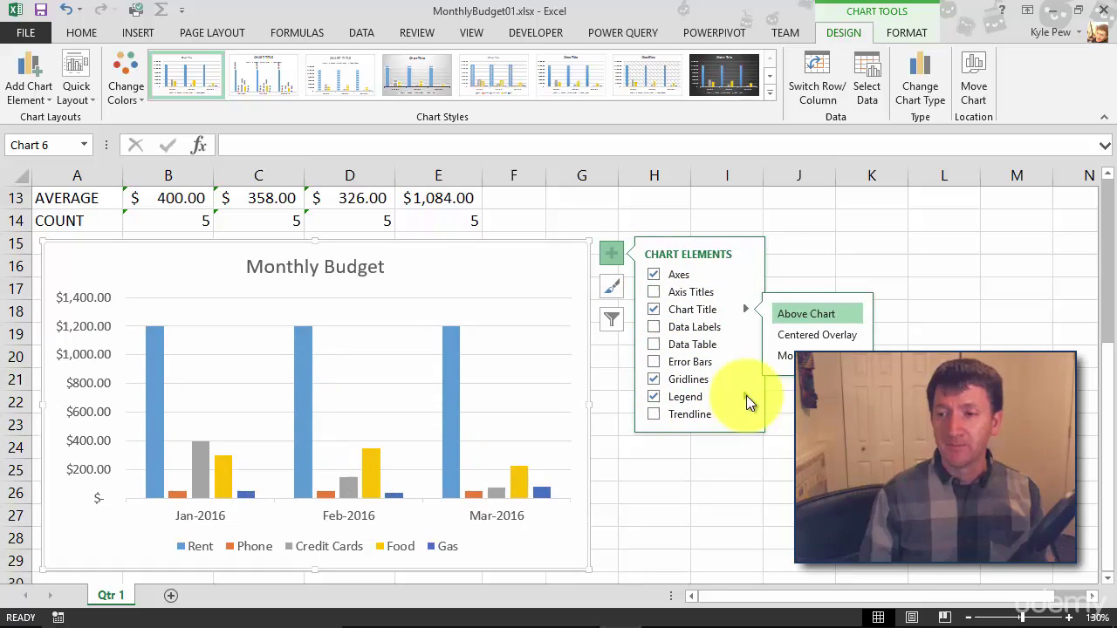
mouse_move(685, 396)
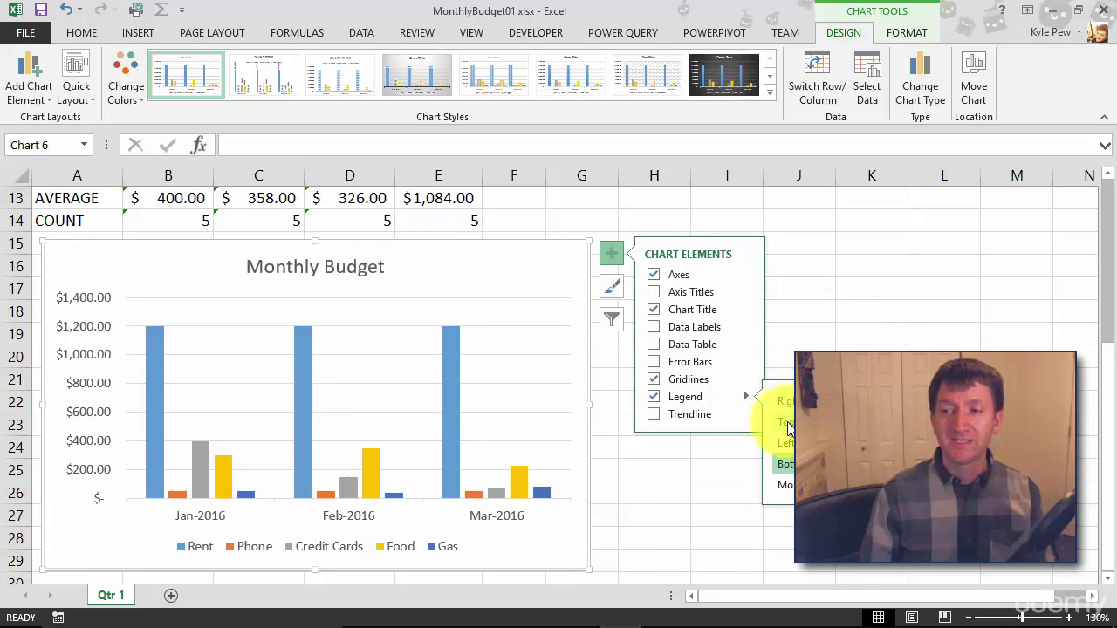
- Move the chart legend to the Top position
left_click(786, 422)
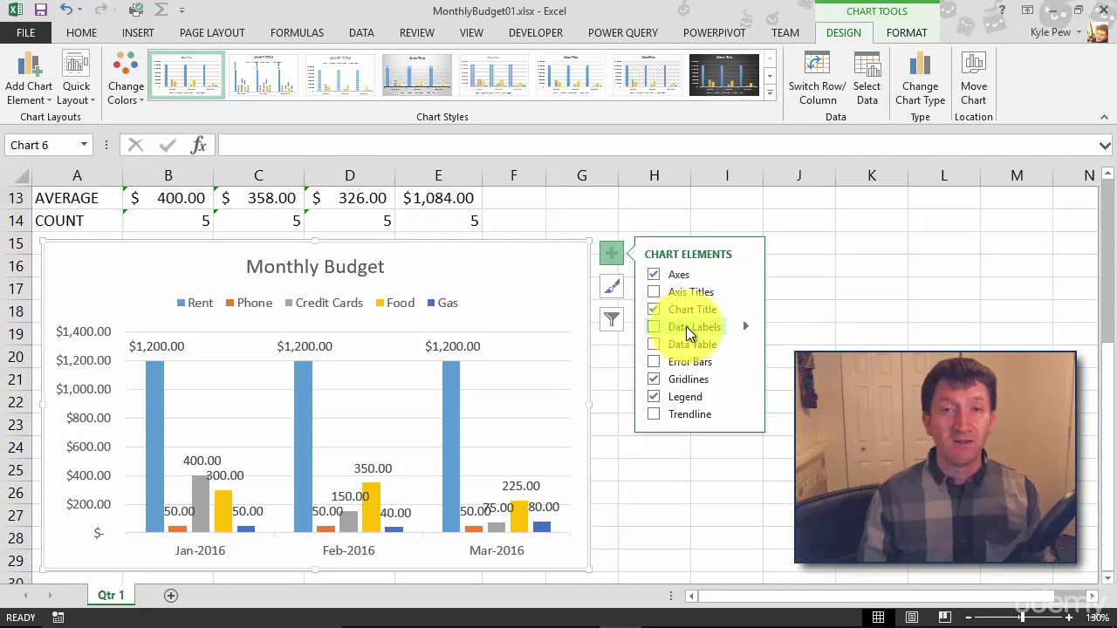
- Add Outside End data labels to the chart columns
left_click(748, 325)
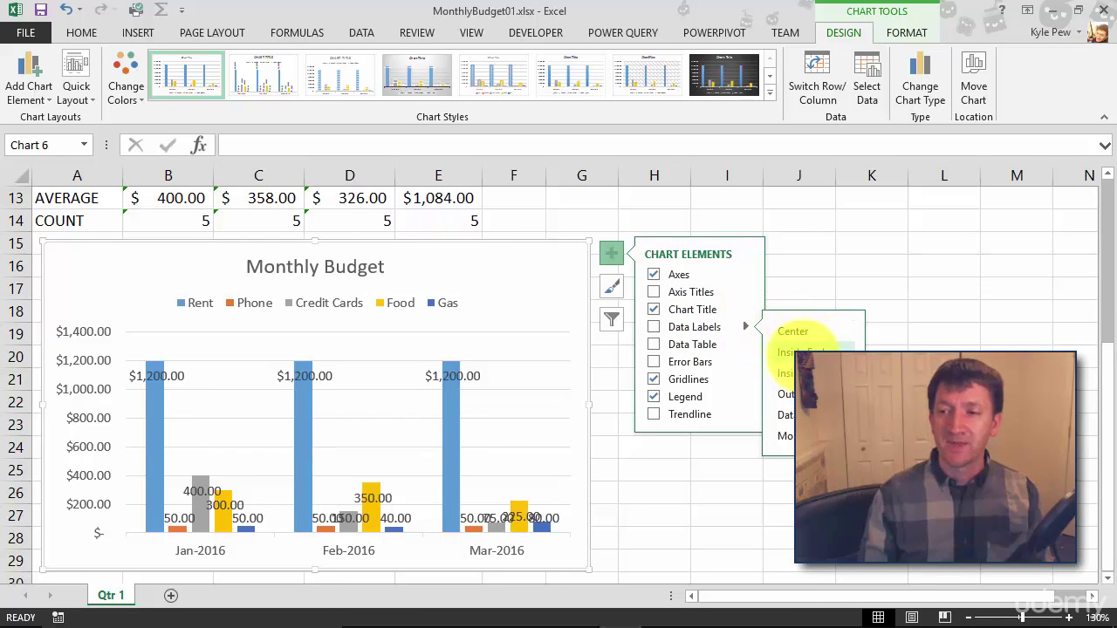
left_click(790, 393)
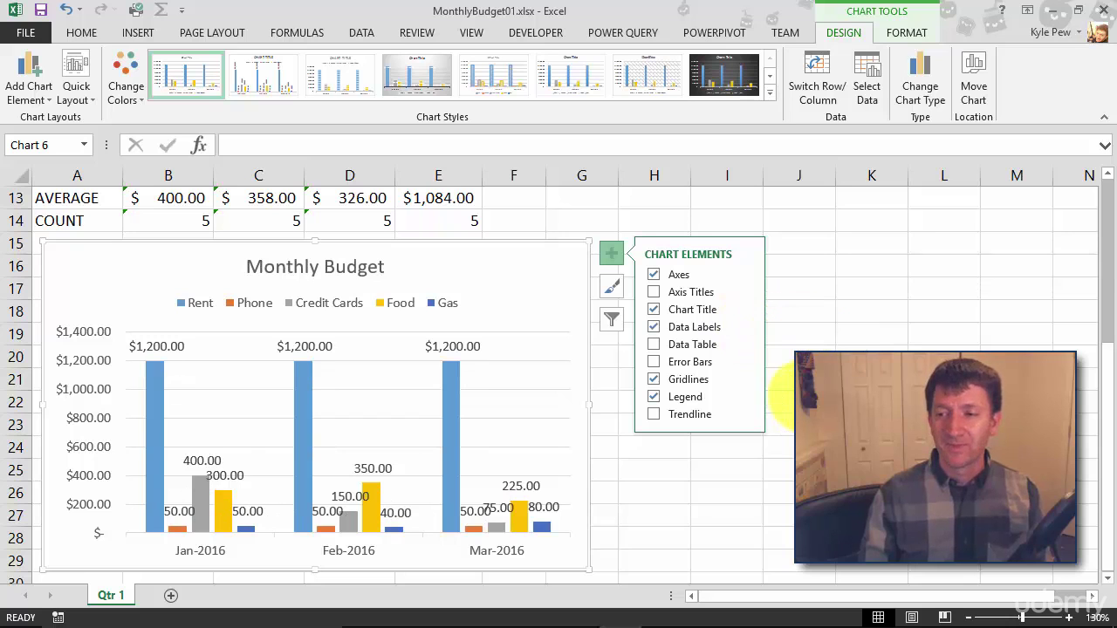